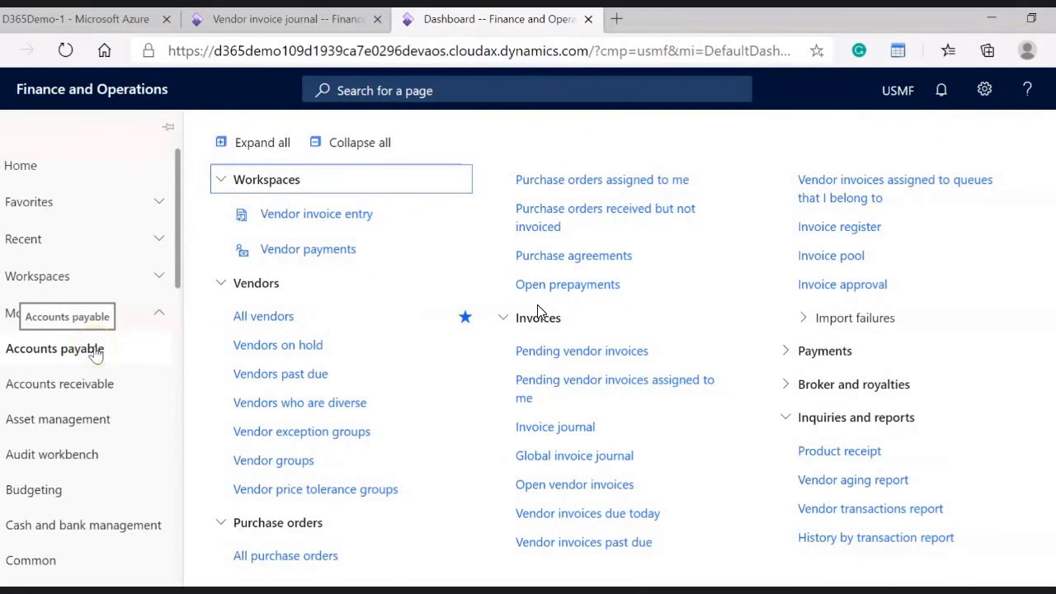
# Open the list of all purchase orders in Accounts payable and look over the vendor names of the latest orders
pyautogui.click(282, 557)
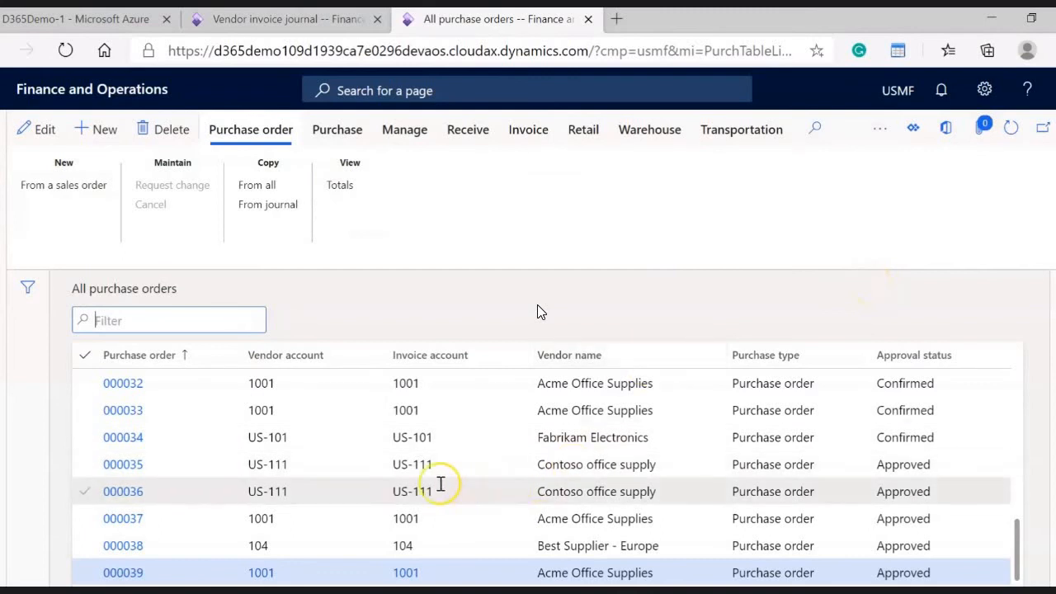
pyautogui.click(535, 575)
pyautogui.moveTo(537, 573); pyautogui.dragTo(667, 575)
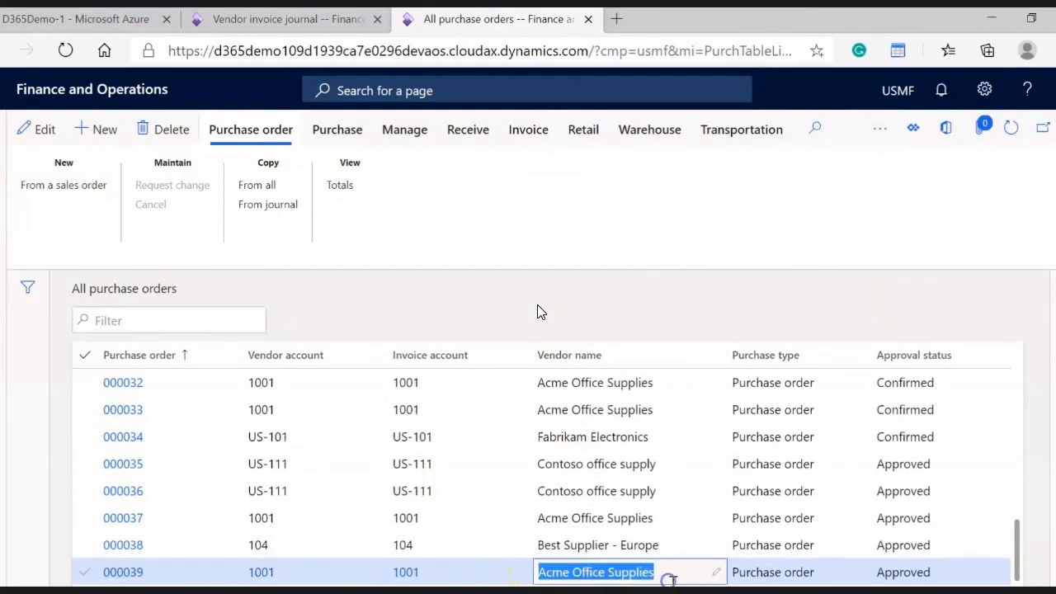
pyautogui.click(552, 545)
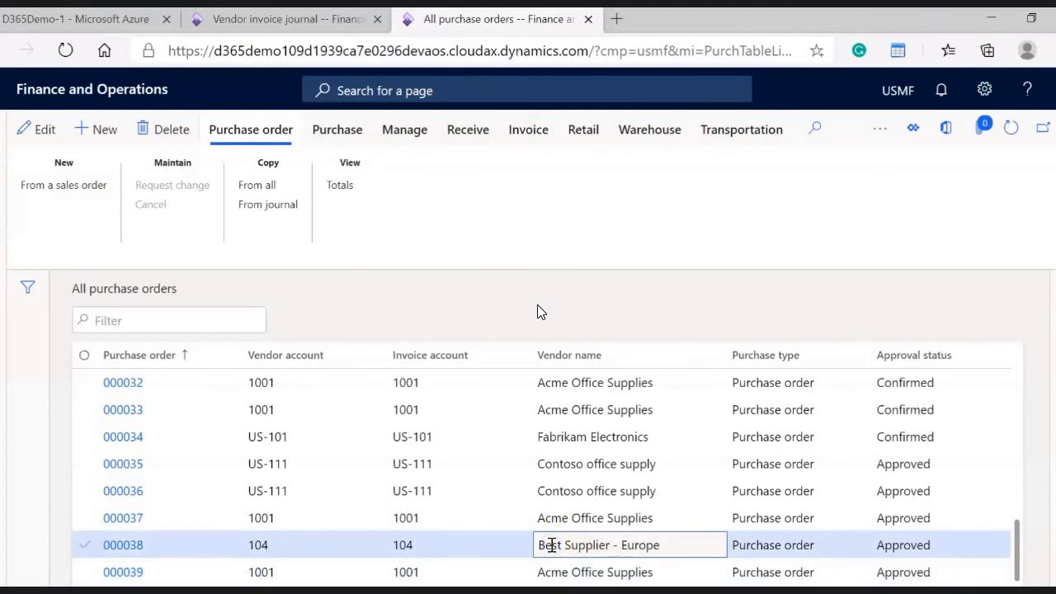
pyautogui.click(550, 491)
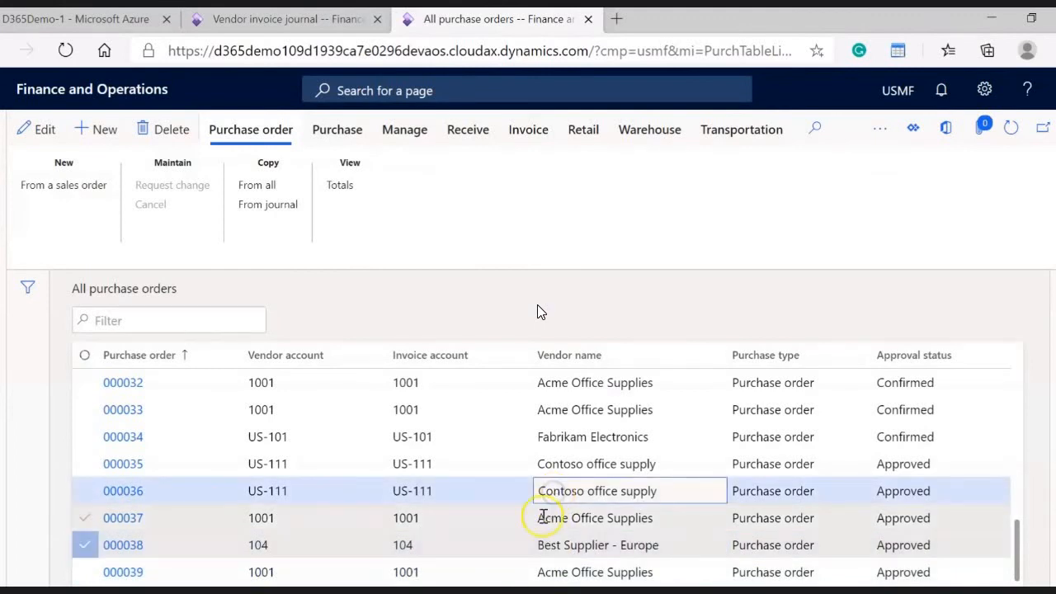
pyautogui.click(544, 515)
pyautogui.moveTo(537, 517); pyautogui.dragTo(671, 512)
pyautogui.click(629, 551)
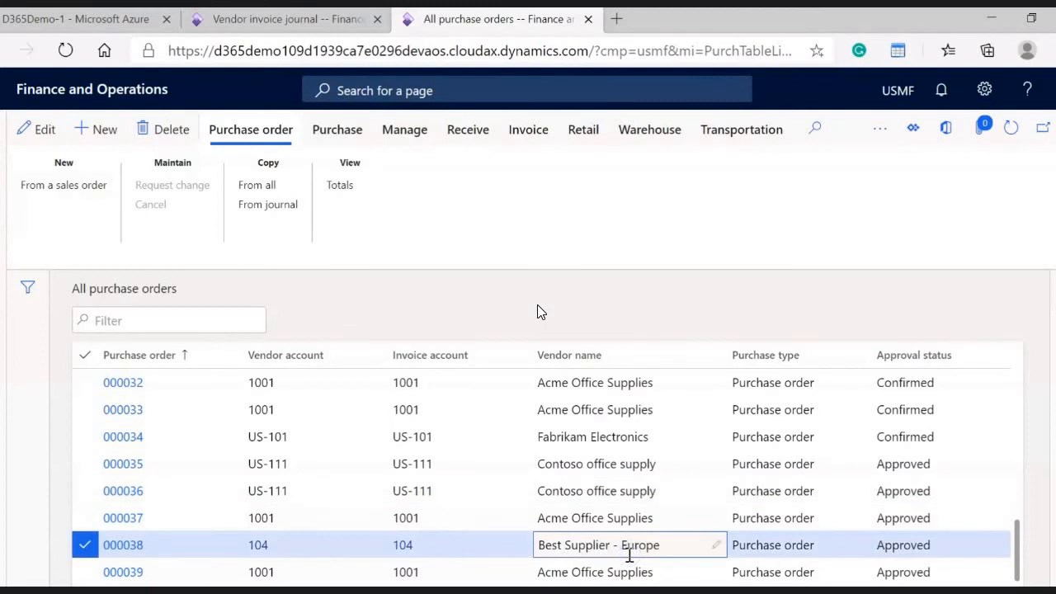
pyautogui.click(580, 572)
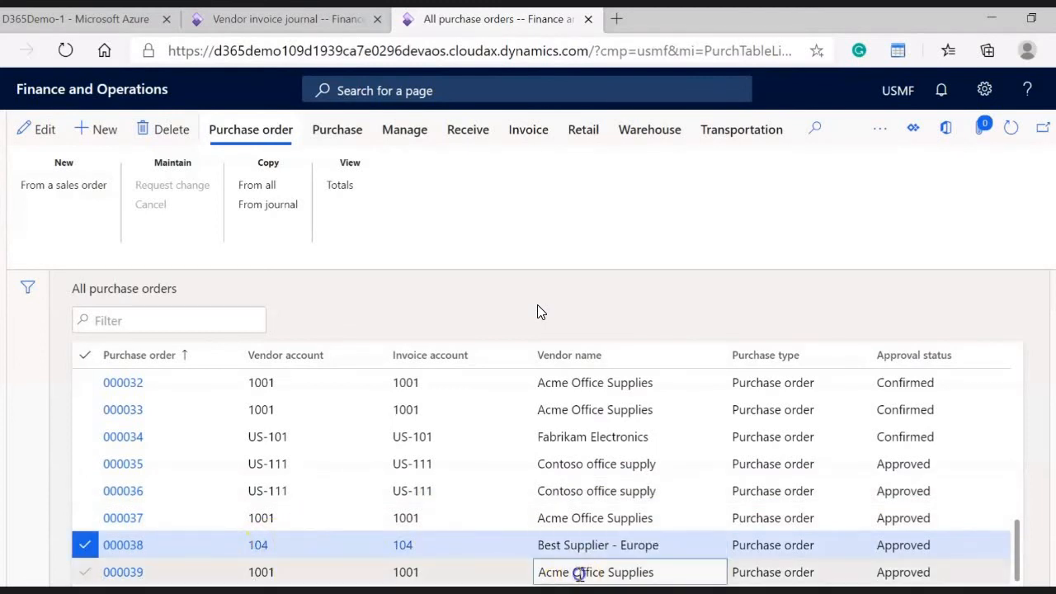
# Open purchase order 000039 and review its header and its line details, including warehouse, quantity and unit price
pyautogui.click(123, 572)
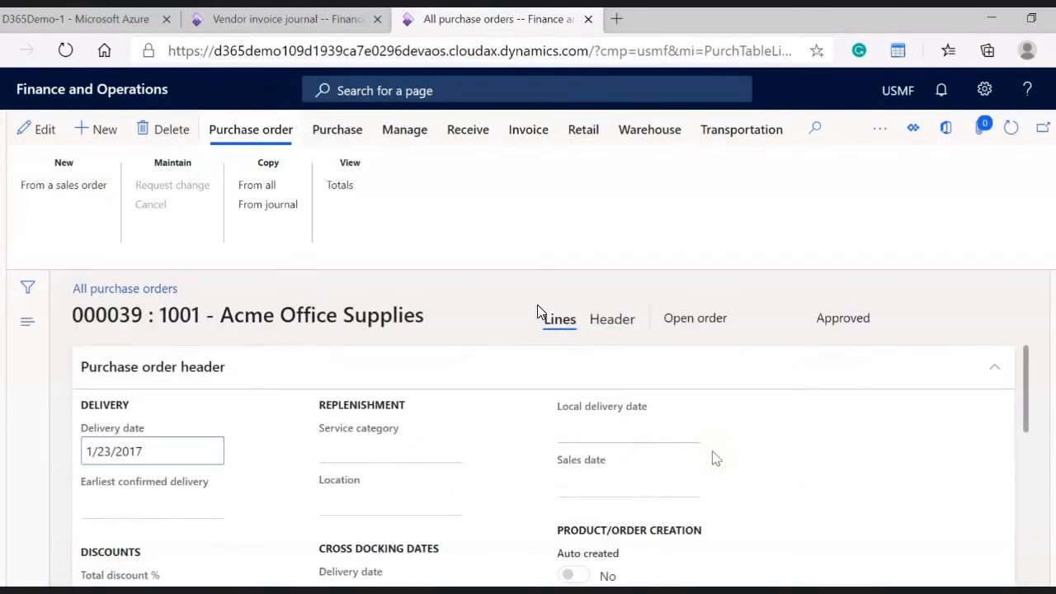
pyautogui.click(613, 320)
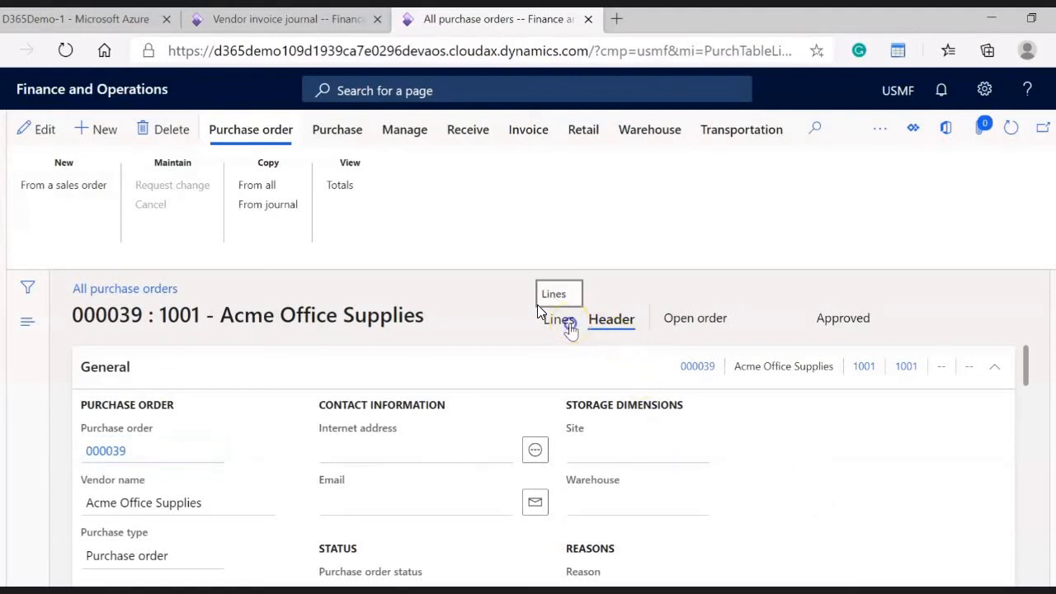
pyautogui.click(569, 327)
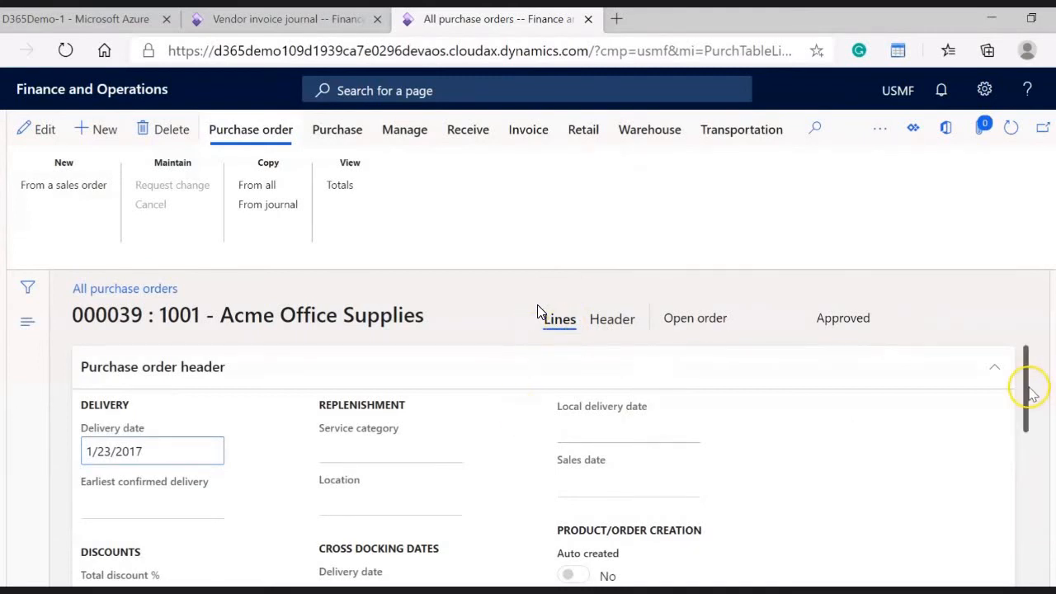
pyautogui.moveTo(1031, 385); pyautogui.dragTo(1027, 536)
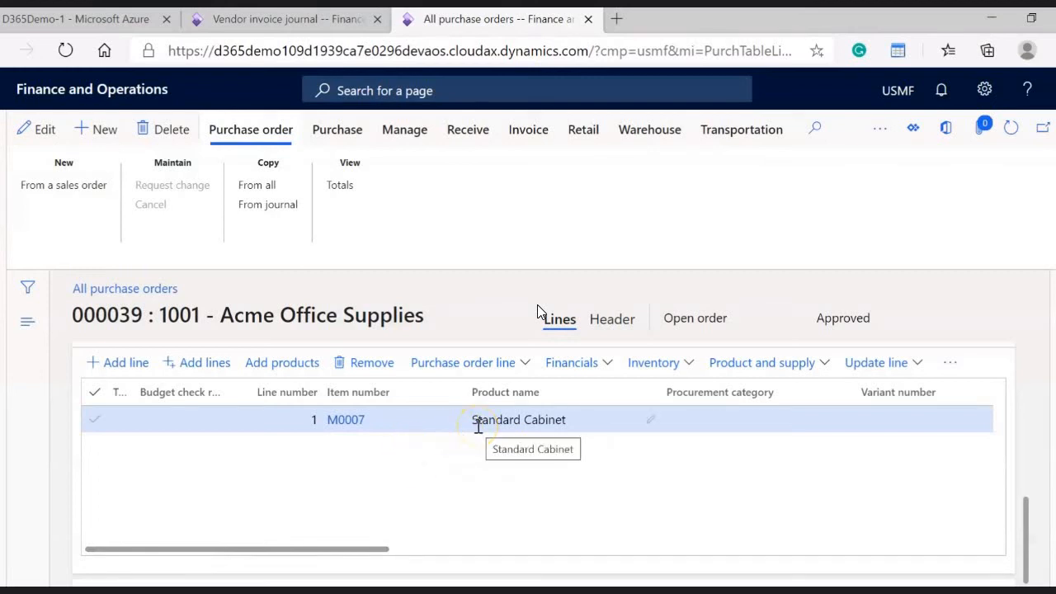
pyautogui.moveTo(332, 549); pyautogui.dragTo(665, 548)
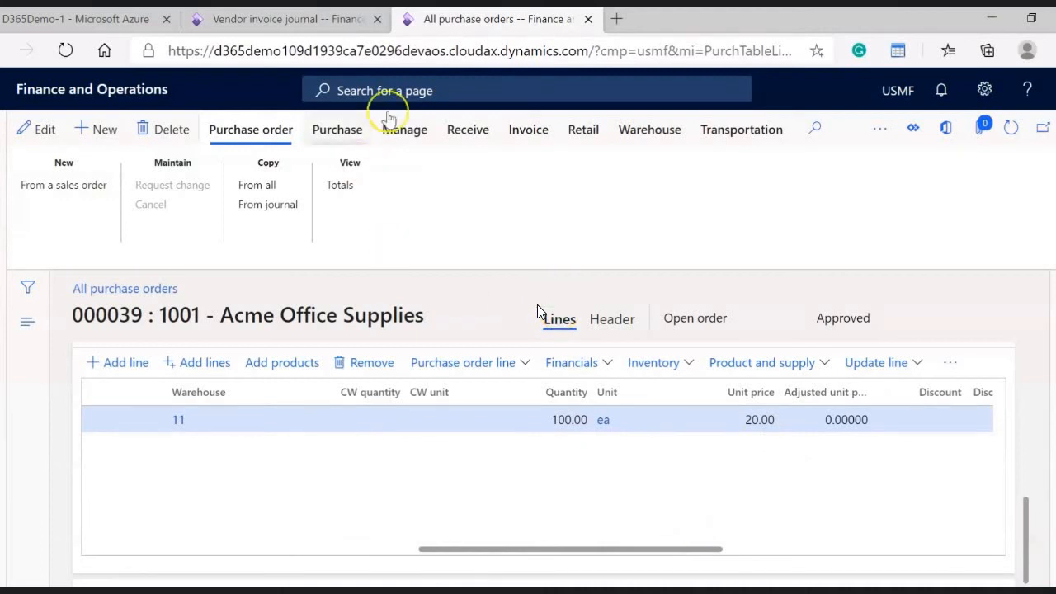
# Review the purchasing, receiving and invoicing actions available for purchase order 000039, and return to the purchase order list
pyautogui.click(340, 135)
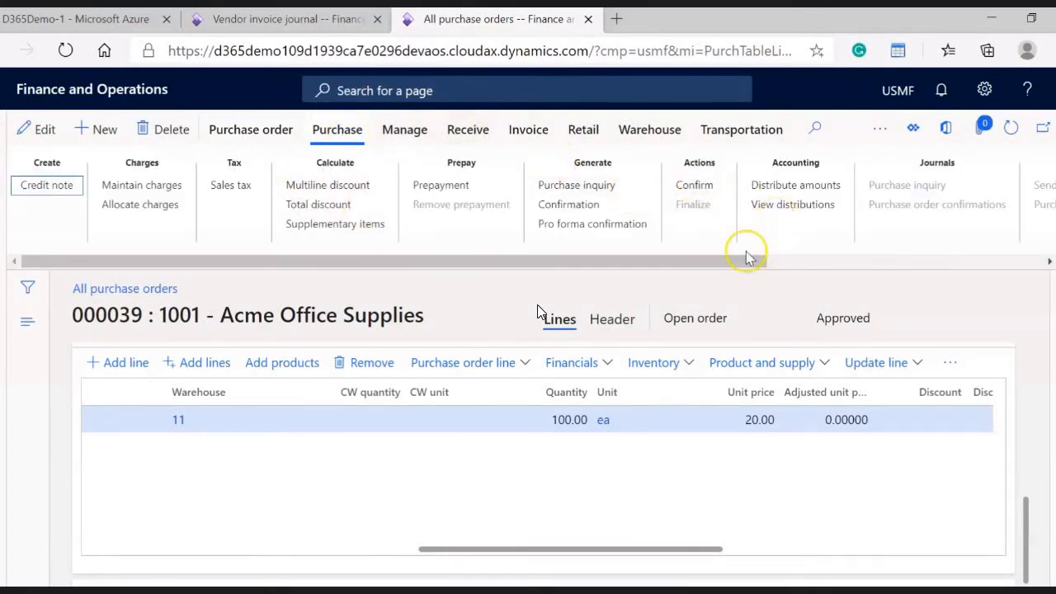
pyautogui.click(462, 130)
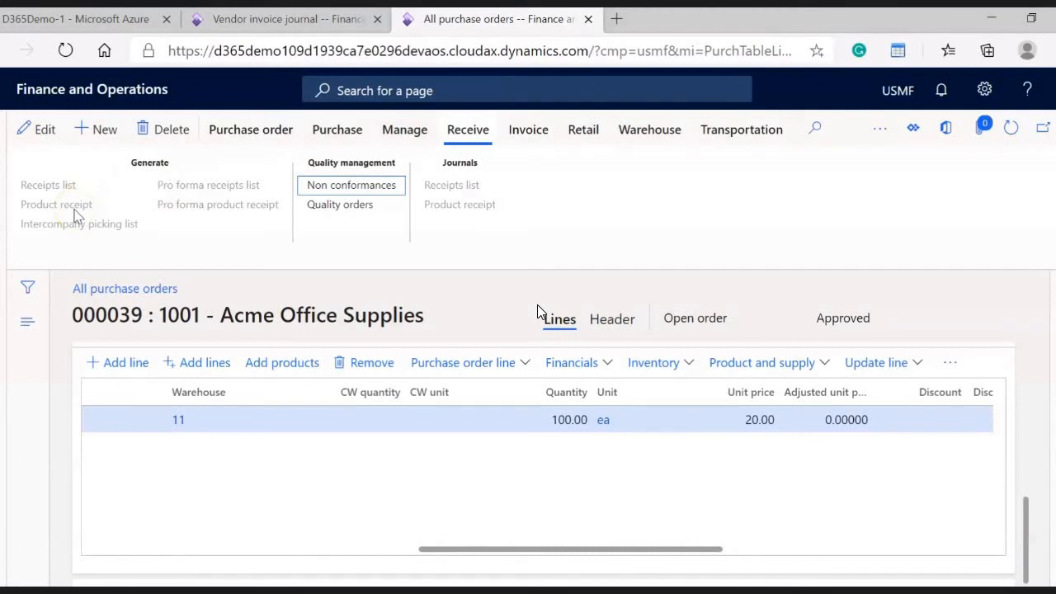
pyautogui.click(527, 132)
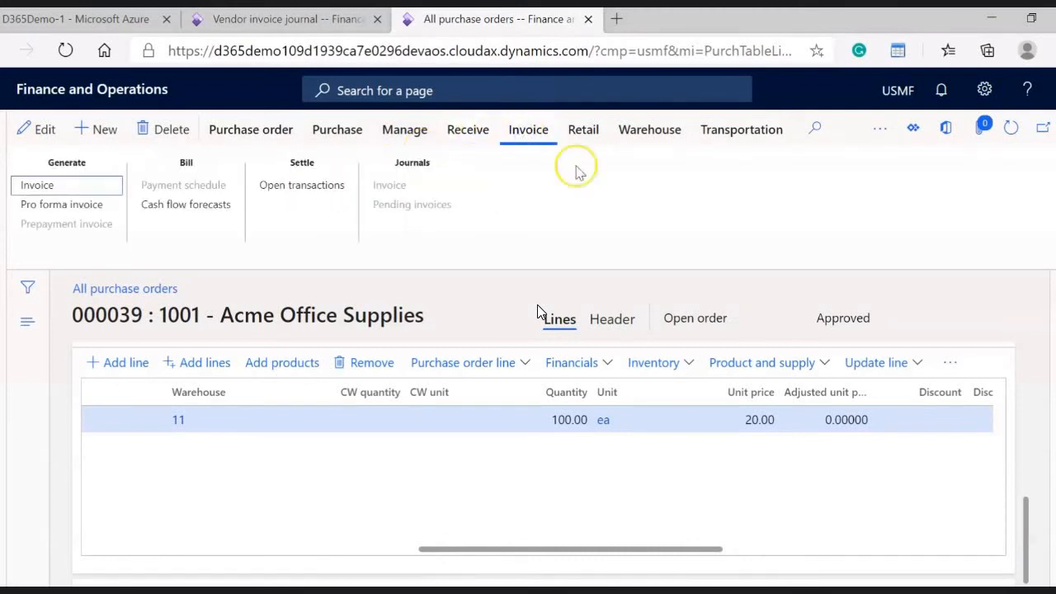
pyautogui.click(56, 190)
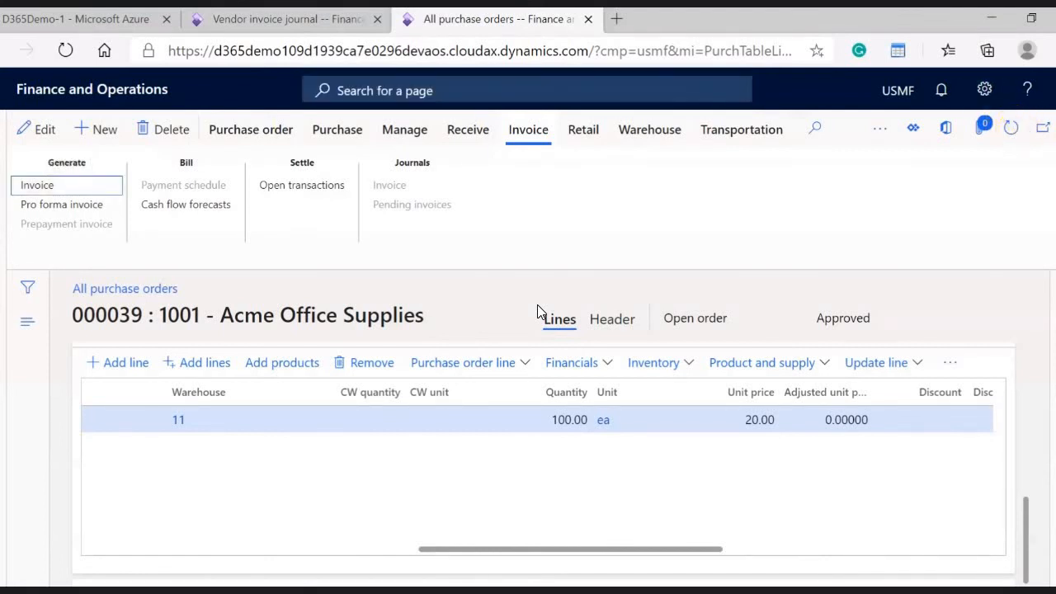
pyautogui.click(1055, 129)
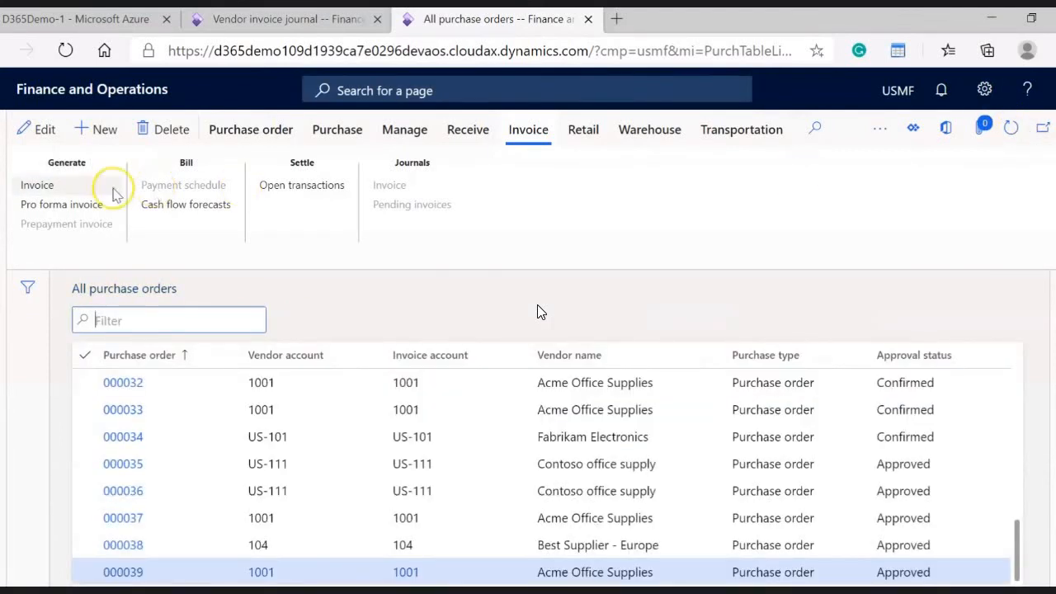
# Open the Accounts payable invoice journal and display the lines of the APInvoice journal 00583
pyautogui.click(0, 116)
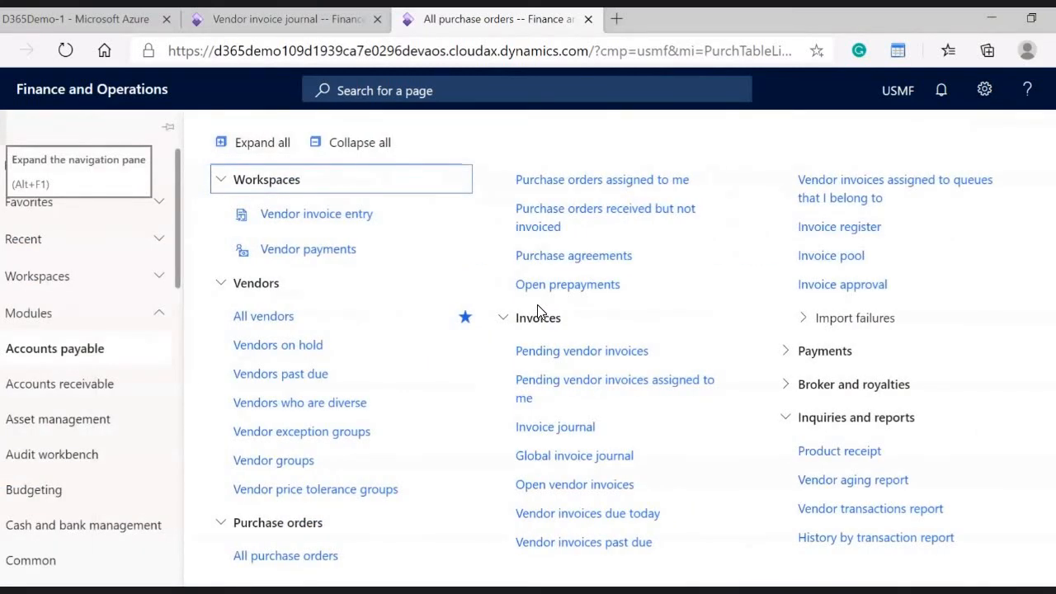
pyautogui.moveTo(178, 247)
pyautogui.mouseDown()
pyautogui.moveTo(174, 330)
pyautogui.moveTo(181, 258)
pyautogui.mouseUp()
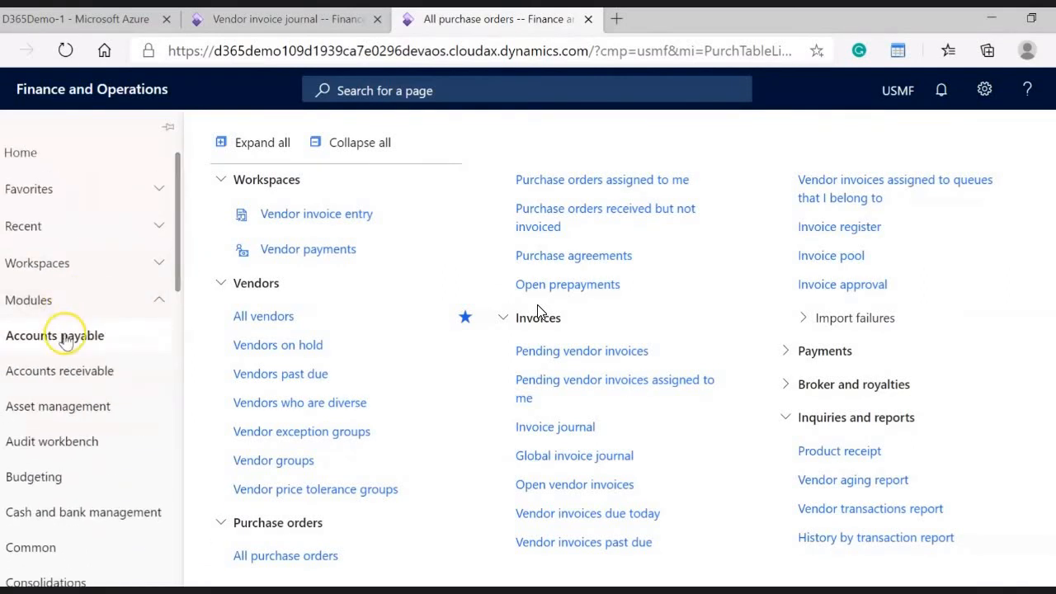
pyautogui.click(554, 429)
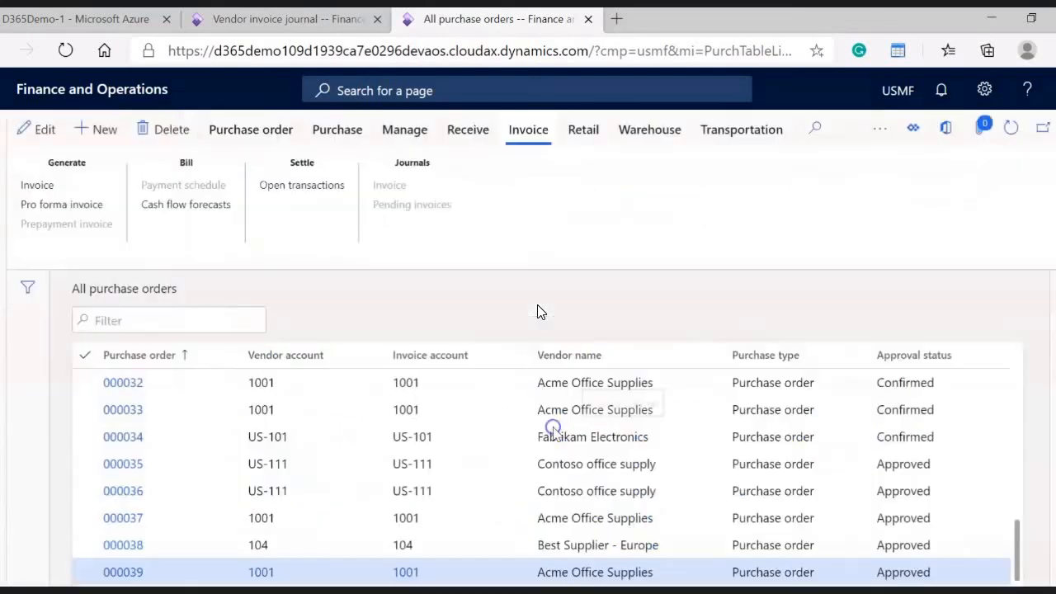
pyautogui.click(484, 455)
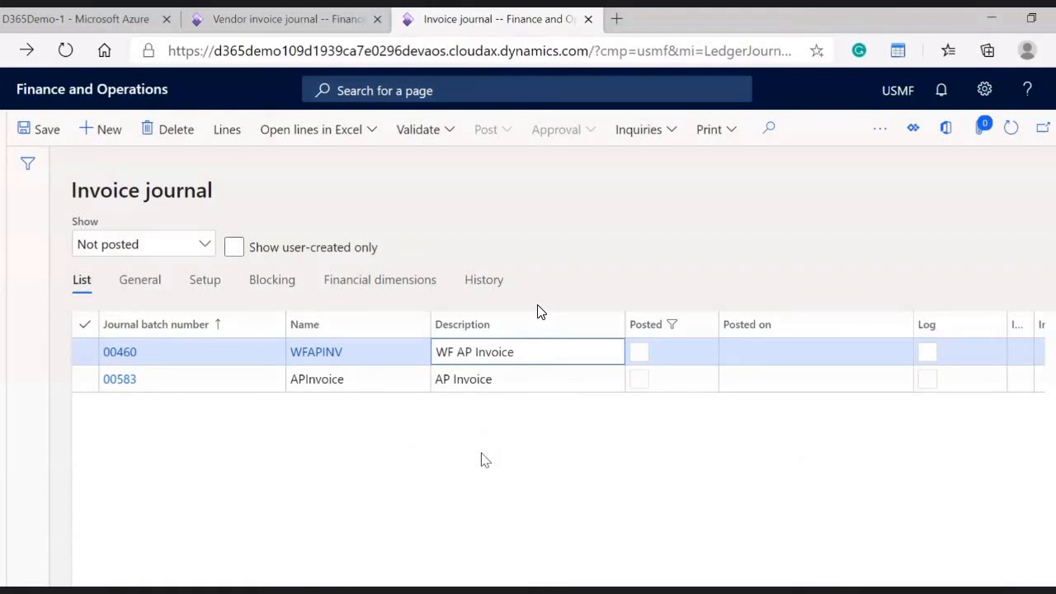
pyautogui.click(408, 378)
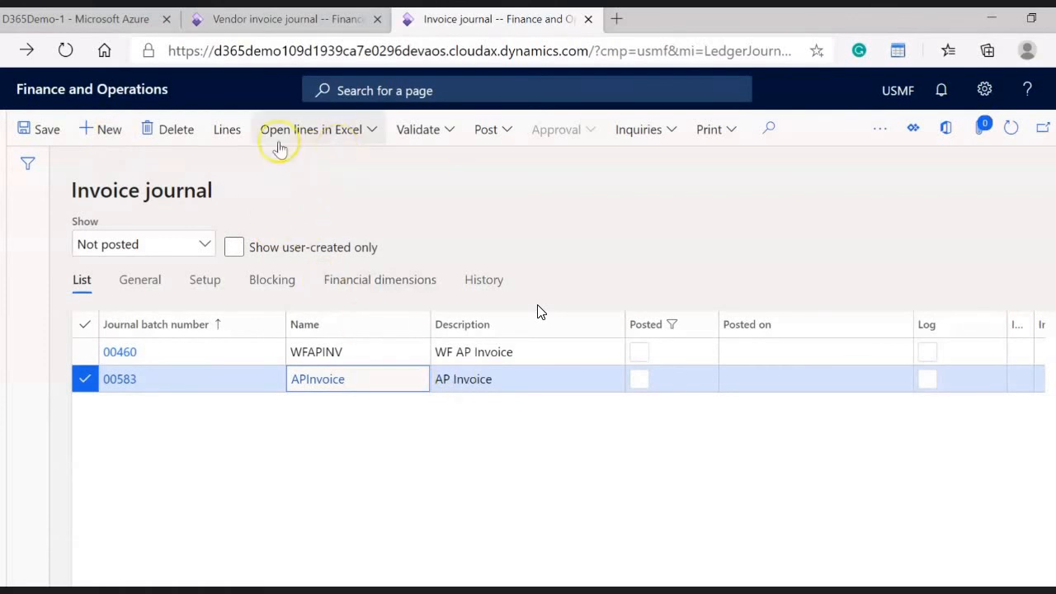
pyautogui.click(231, 142)
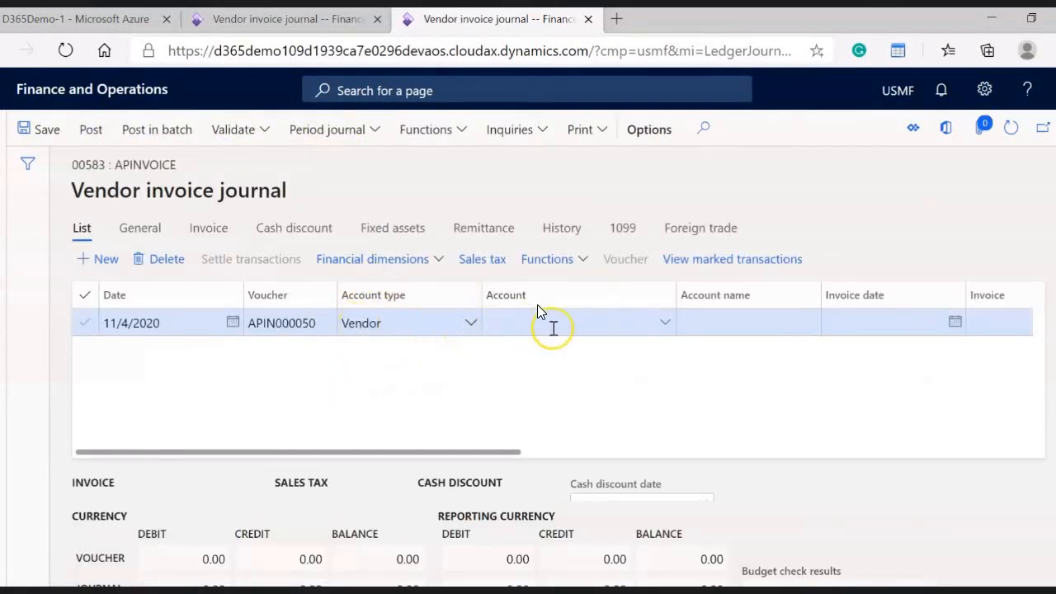
# Examine the vendor account and offset account fields on the journal line, and return to the invoice journal list
pyautogui.click(554, 329)
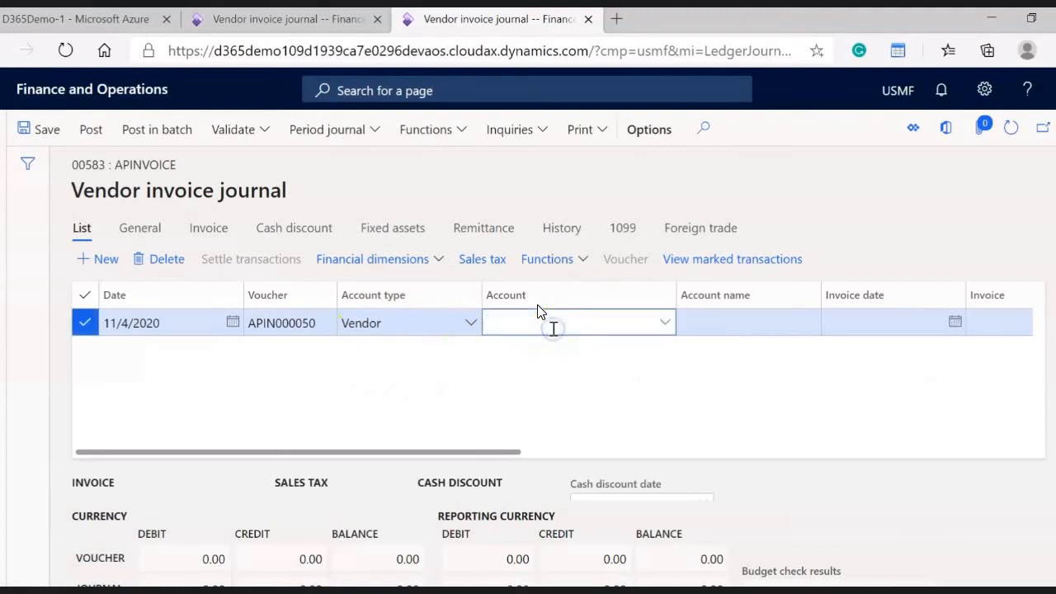
pyautogui.moveTo(453, 449); pyautogui.dragTo(875, 450)
pyautogui.click(710, 333)
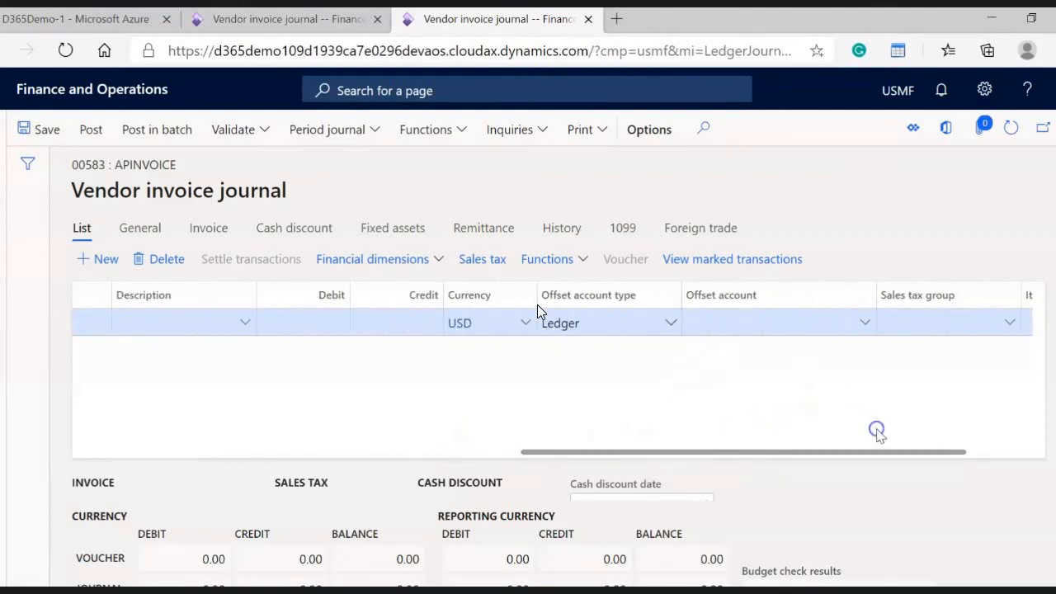
pyautogui.click(798, 334)
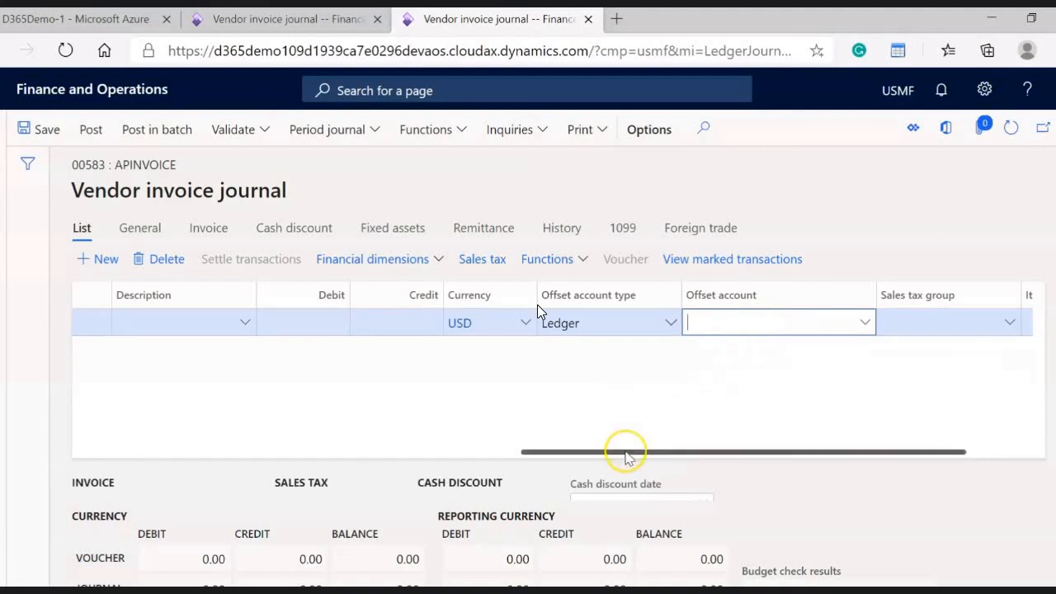
pyautogui.moveTo(627, 453); pyautogui.dragTo(140, 426)
pyautogui.click(472, 343)
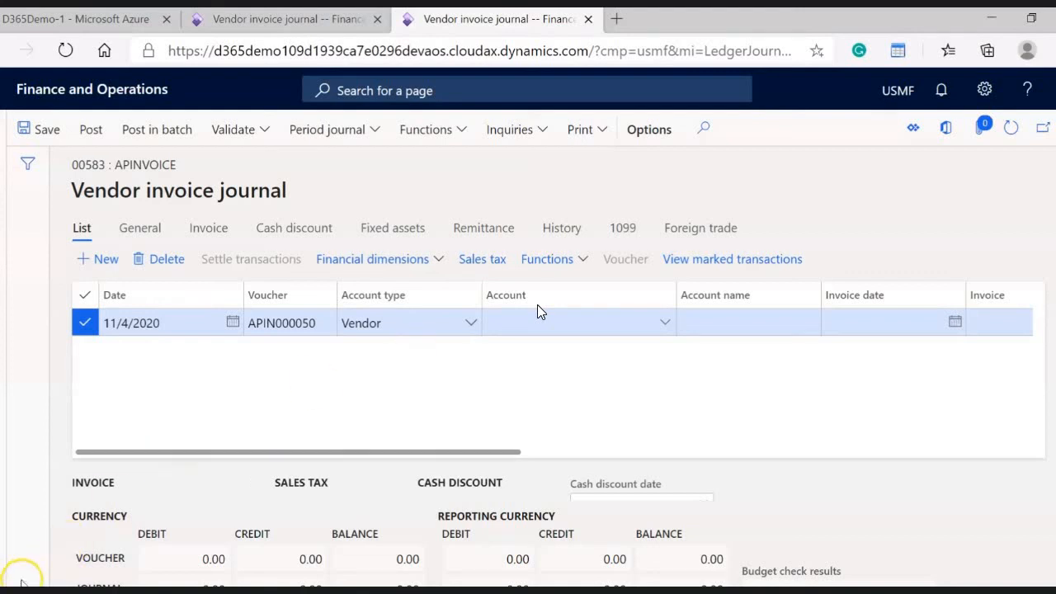
pyautogui.click(703, 420)
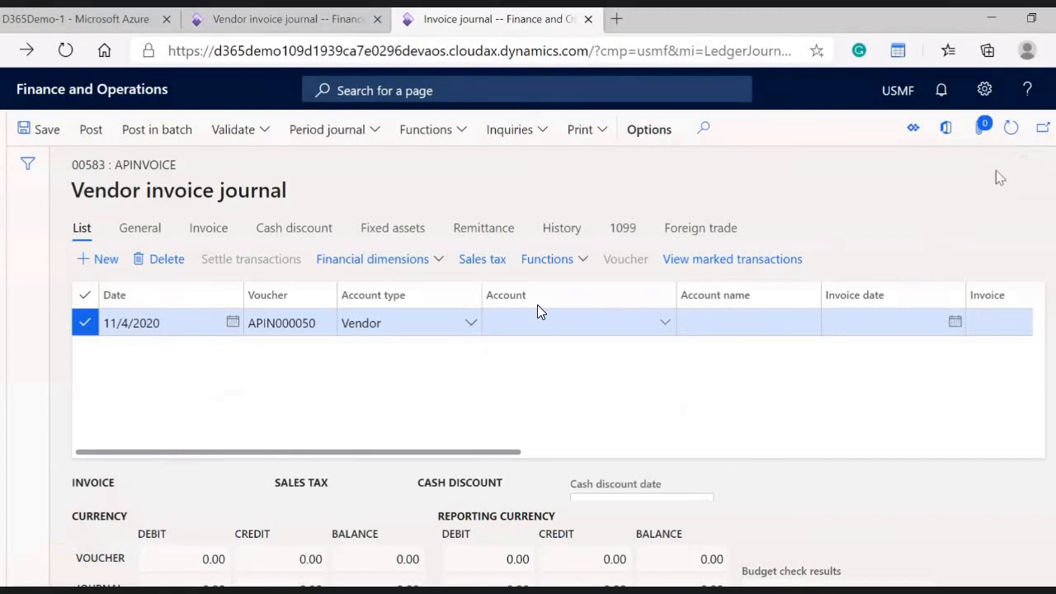
pyautogui.click(823, 243)
pyautogui.click(1055, 127)
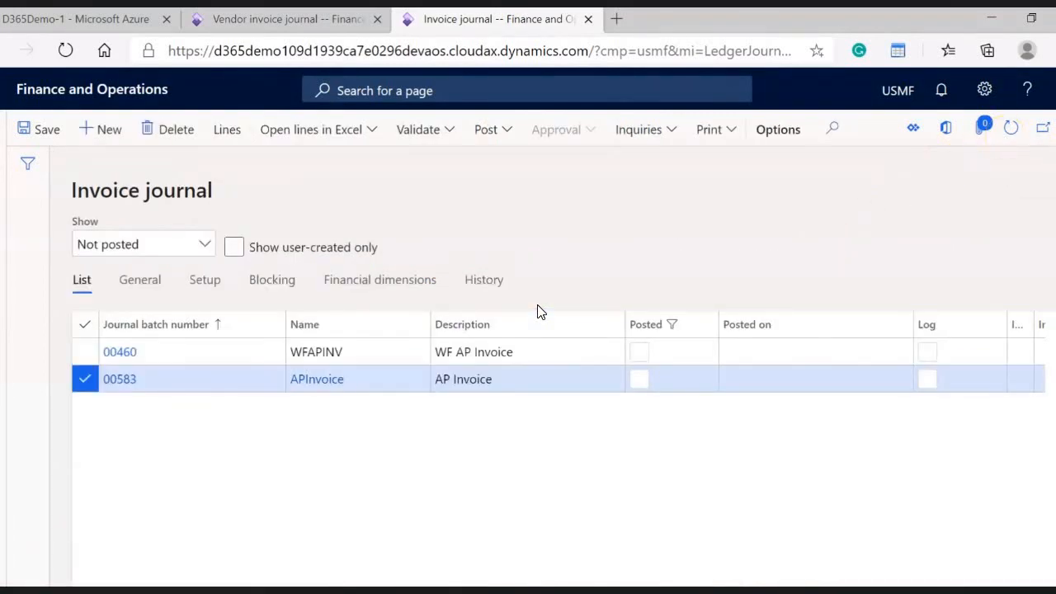
# Expand the Accounts payable payment pages and locate the vendor payment journal
pyautogui.click(2, 128)
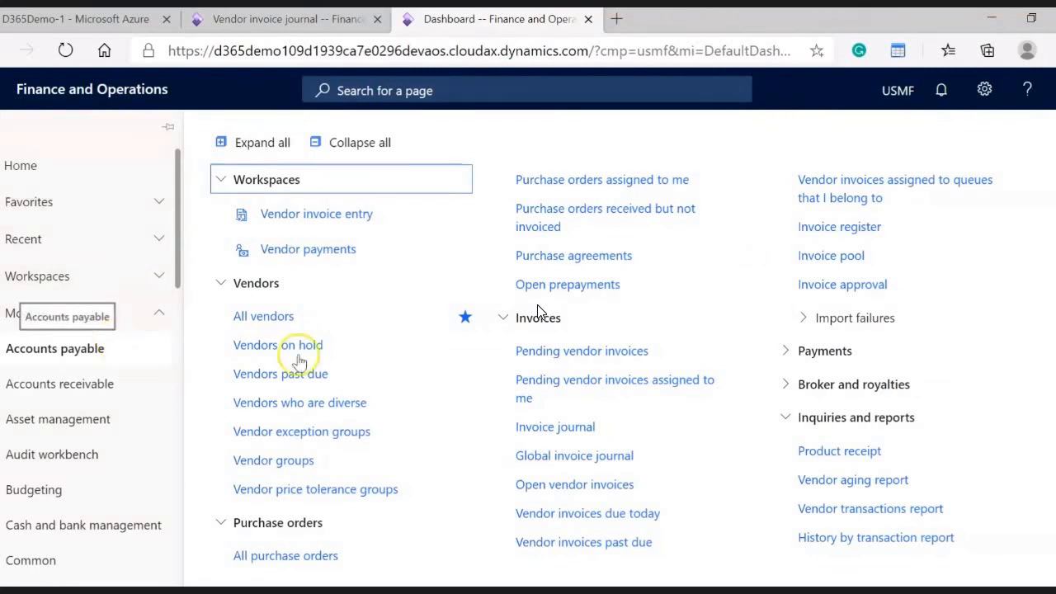
pyautogui.click(825, 353)
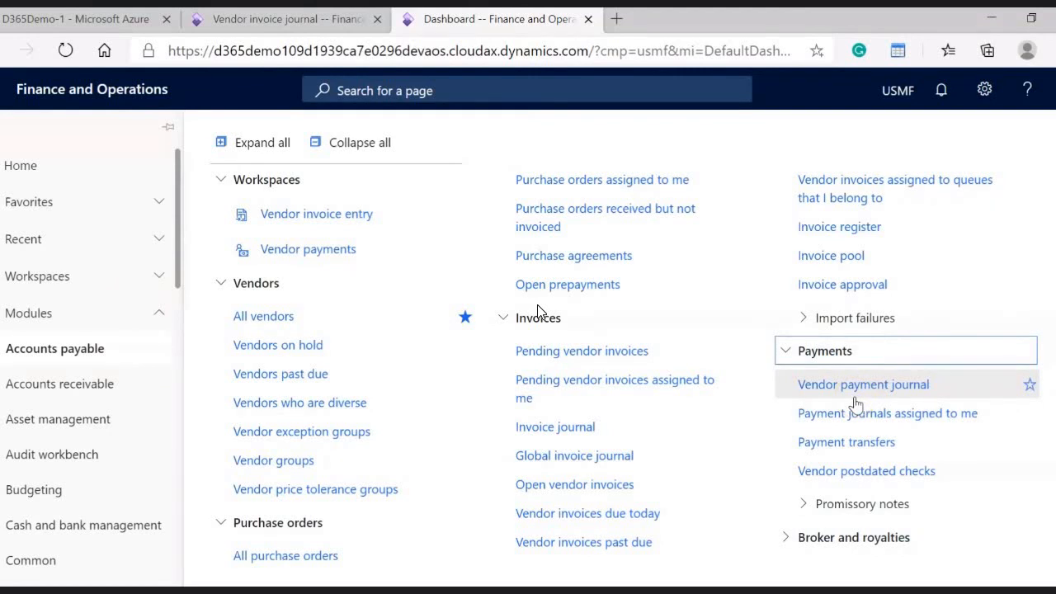
pyautogui.click(881, 396)
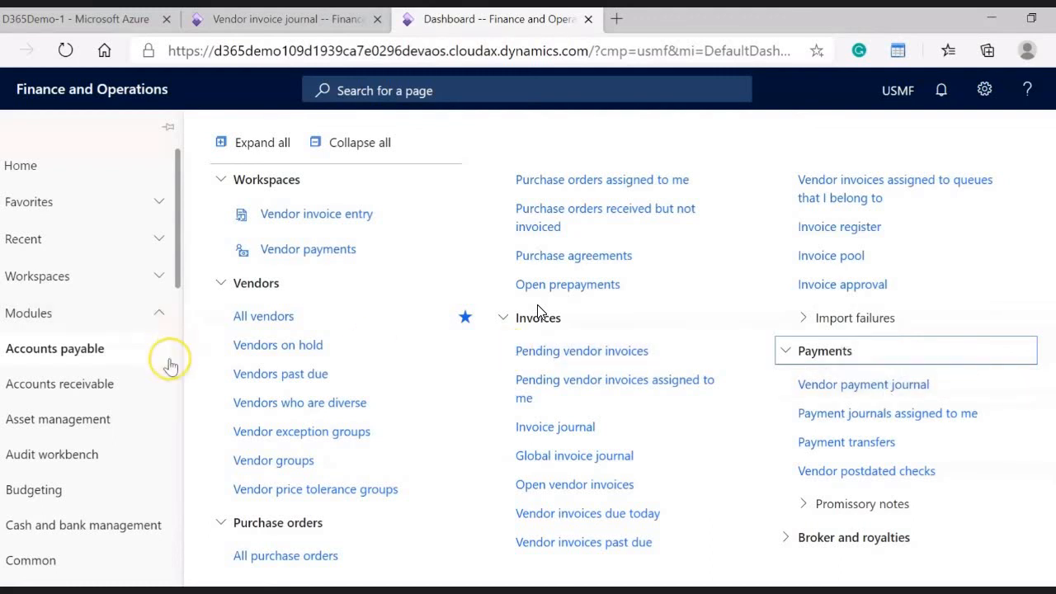
# Look through the Accounts receivable payment and invoice pages, including the customer payment journal
pyautogui.click(75, 394)
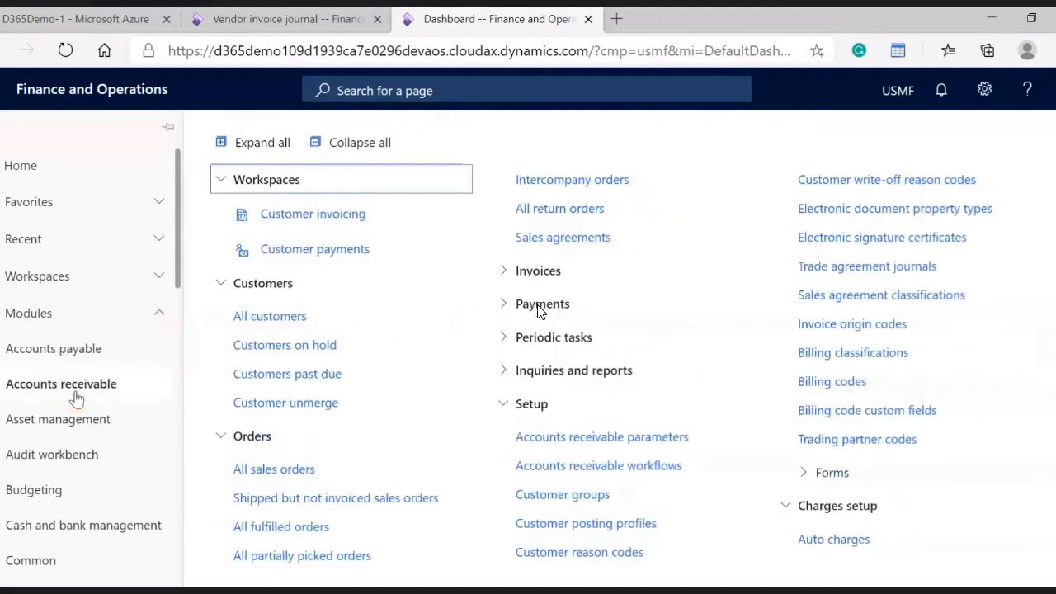
pyautogui.click(496, 315)
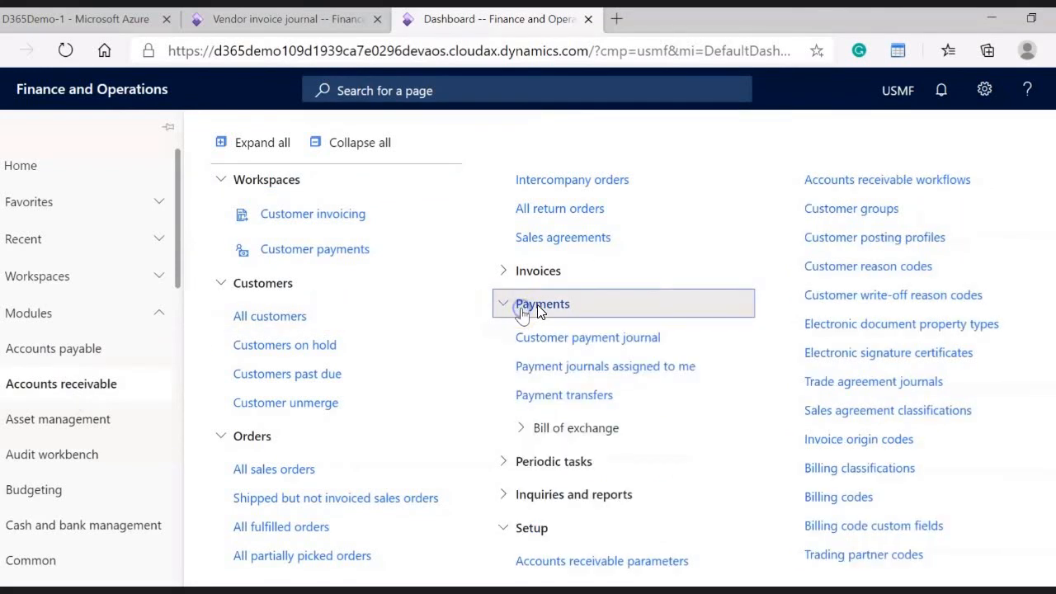
pyautogui.click(603, 338)
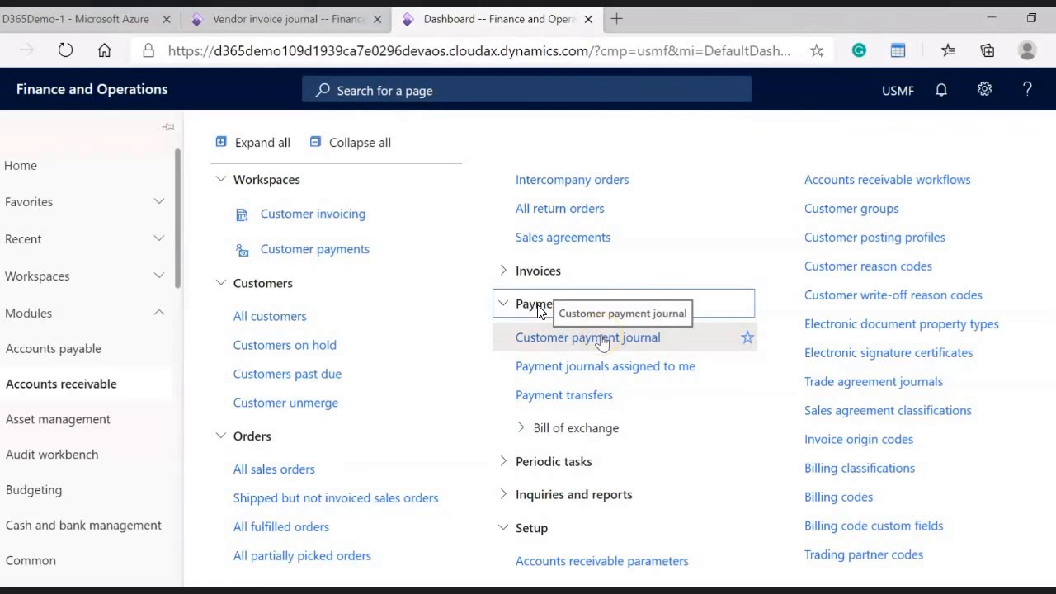
pyautogui.click(562, 342)
pyautogui.click(525, 274)
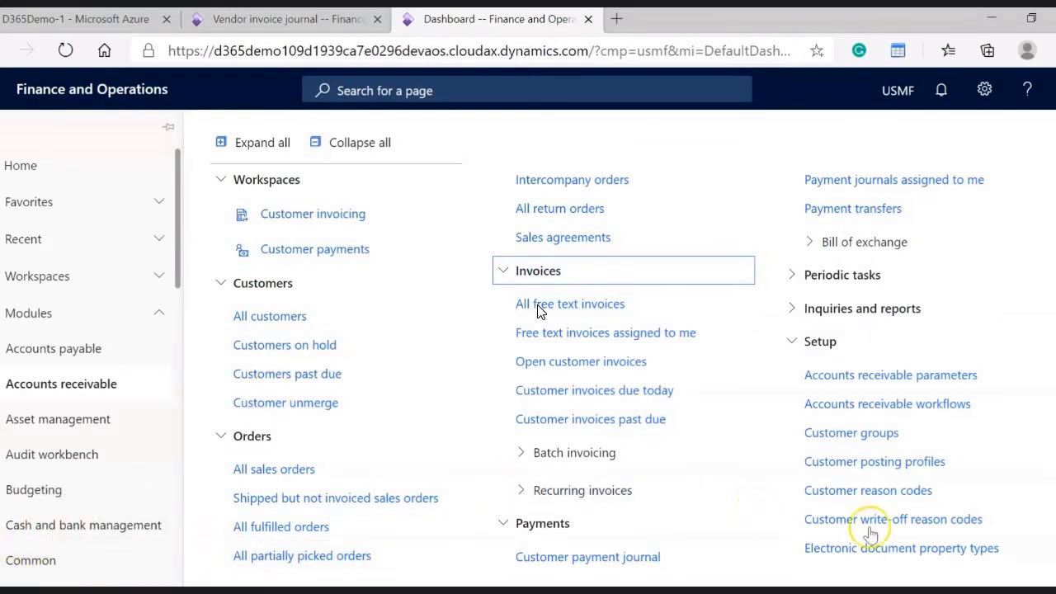
# Switch to the PowerPoint slide show with the procure to pay cycle
pyautogui.moveTo(866, 590)
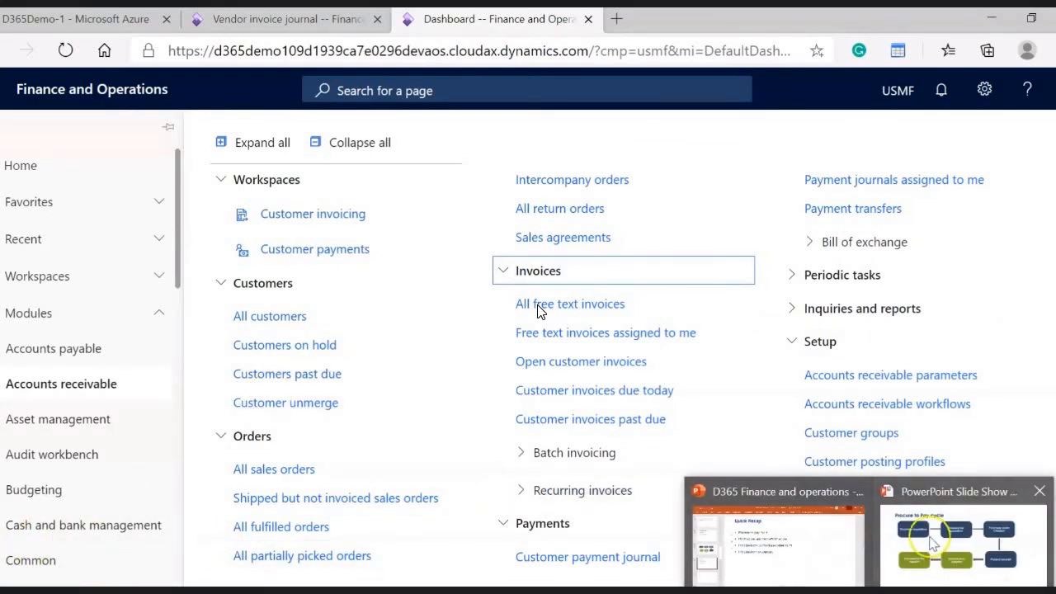